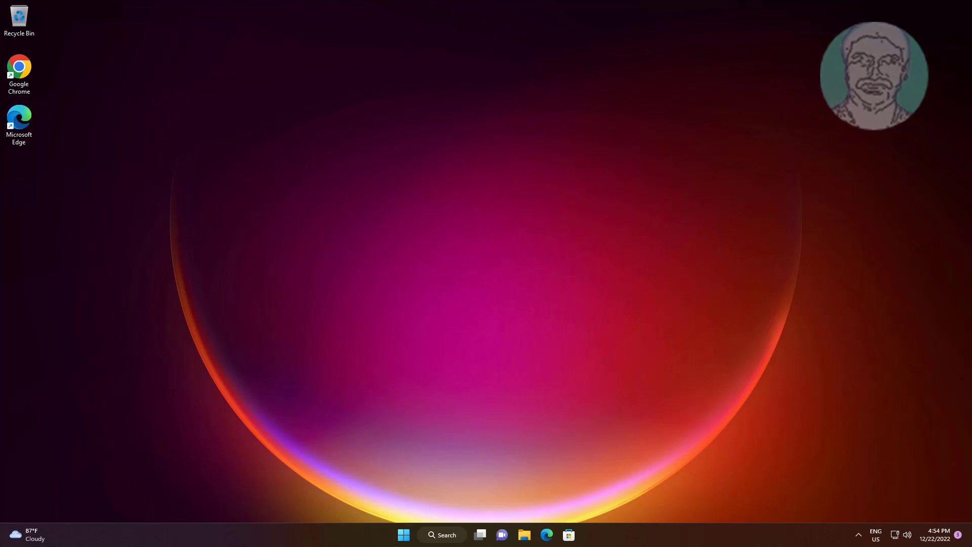
Open Settings from Start and go to System > Troubleshoot > Other troubleshooters
click(403, 535)
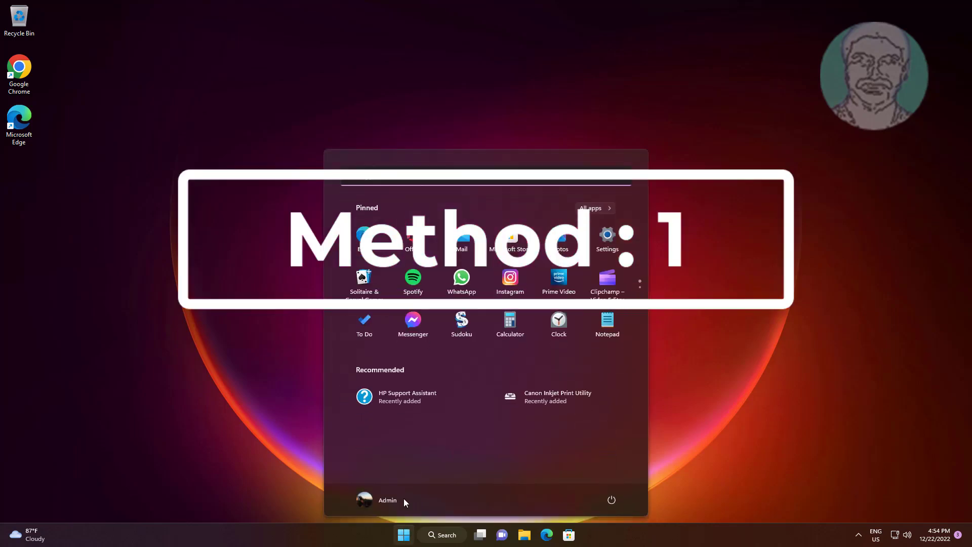
click(608, 238)
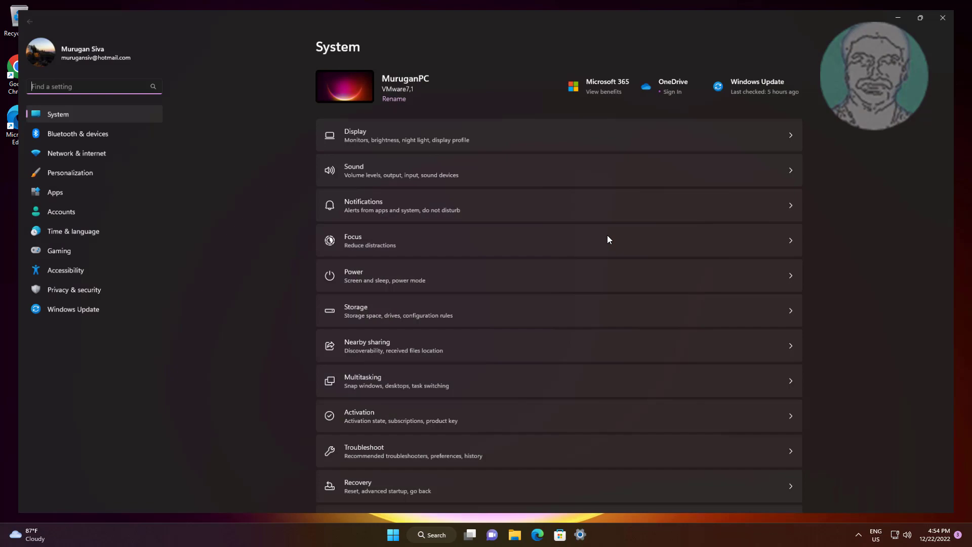
scroll(490, 291, down, 3)
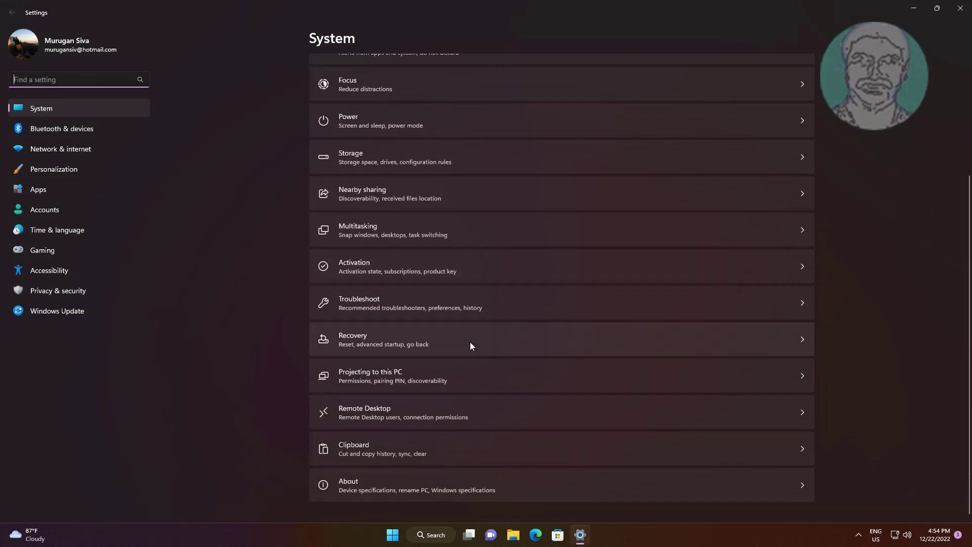
click(391, 307)
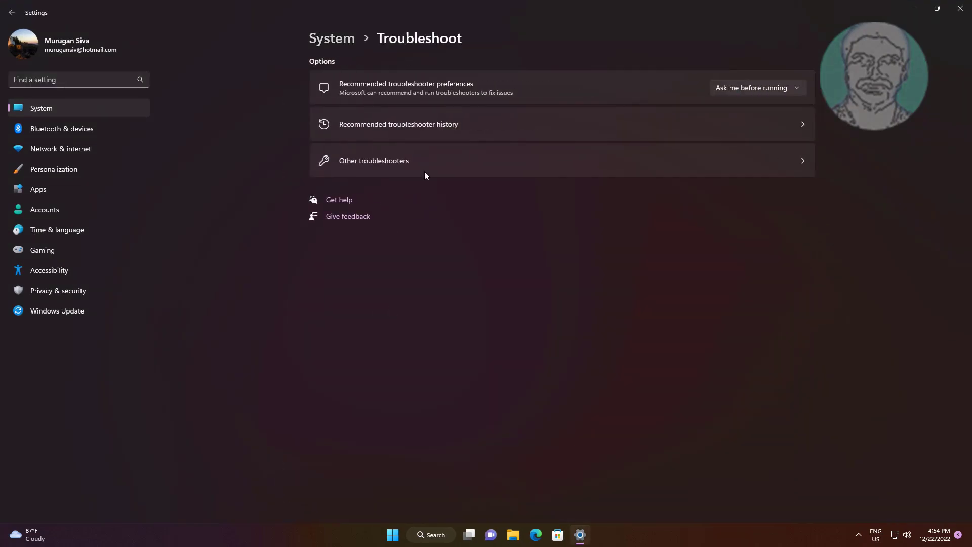
click(439, 164)
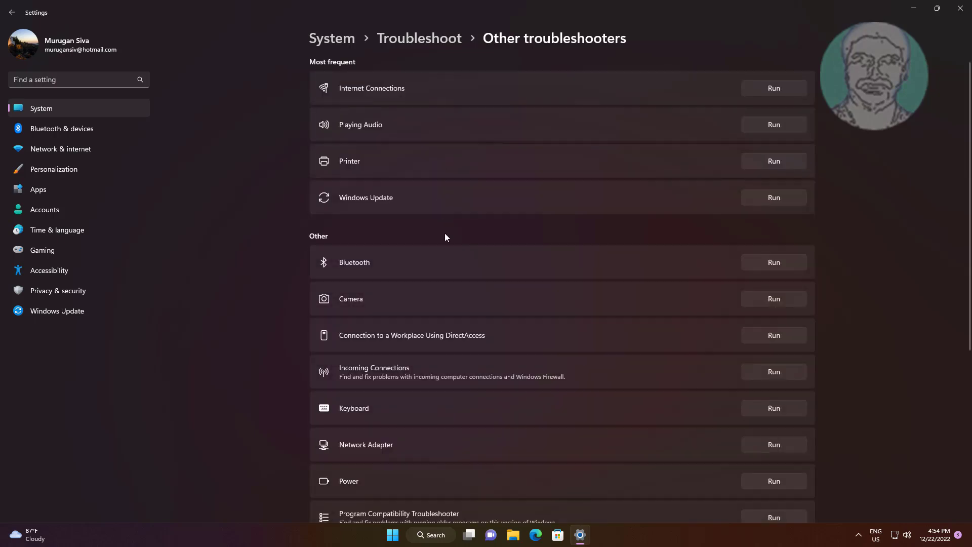
Run the Power troubleshooter, dismiss it when finished, and close Settings
scroll(444, 234, down, 4)
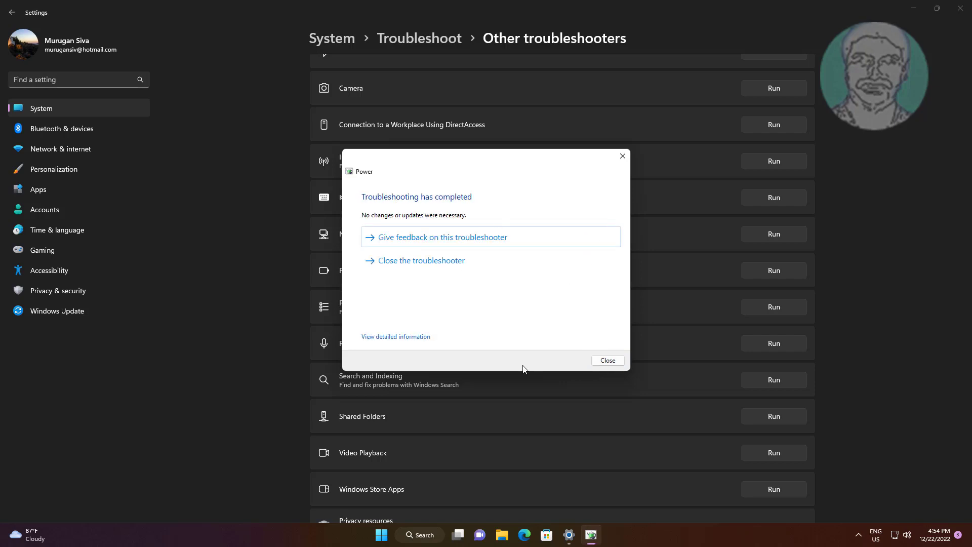
click(609, 362)
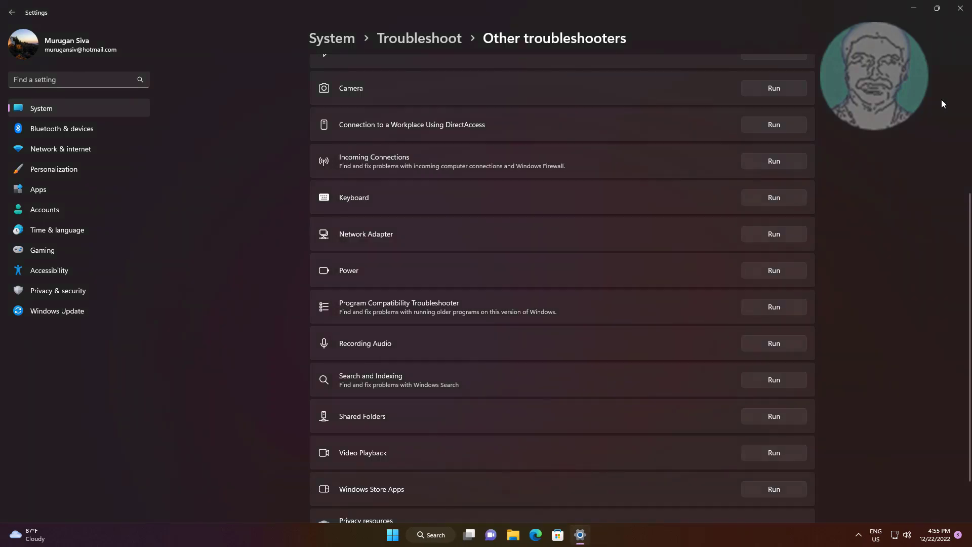
click(961, 9)
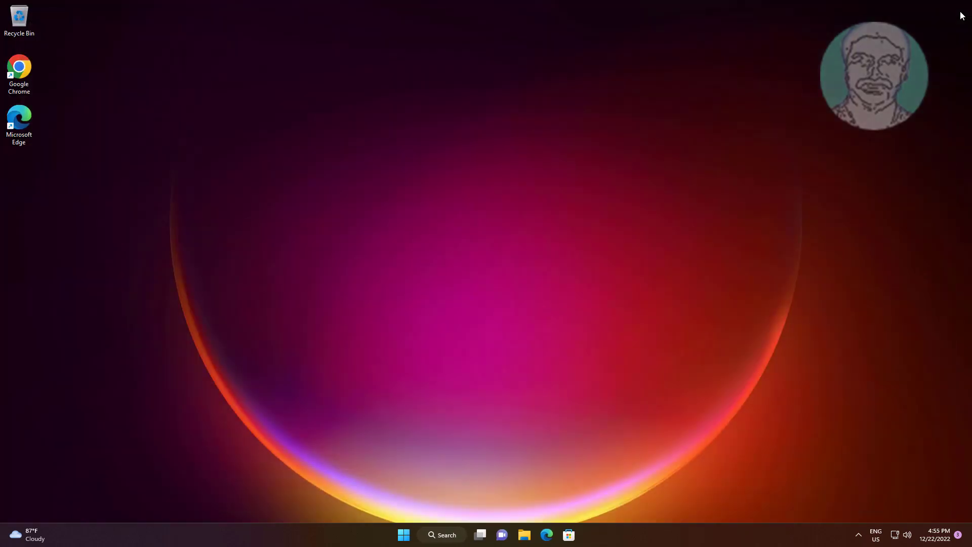
Search Windows for 'edit power plan'
click(446, 534)
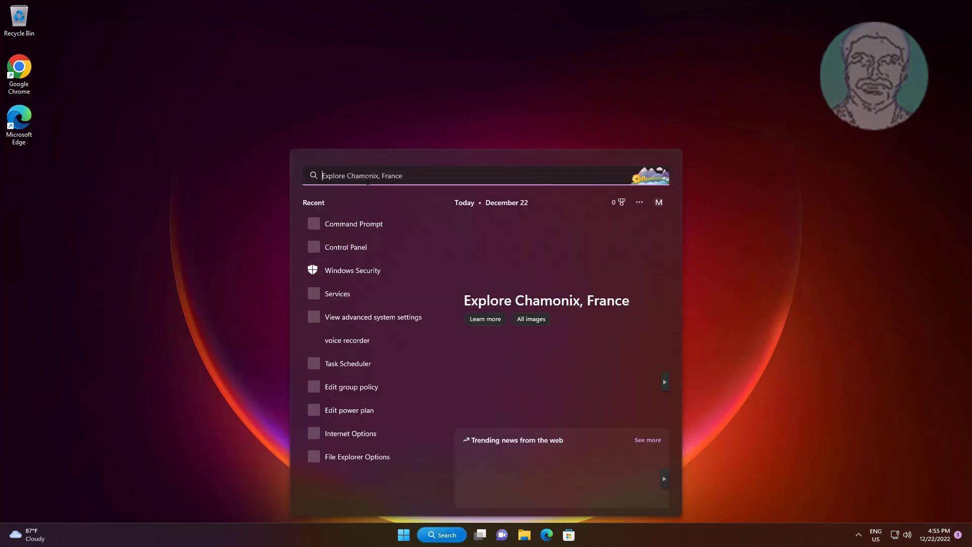
text(ed)
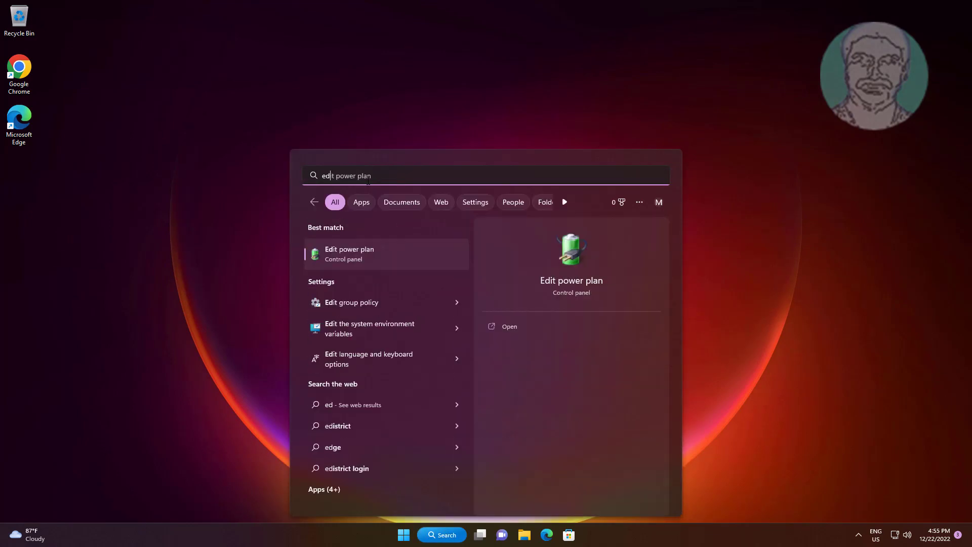
text(it power plan)
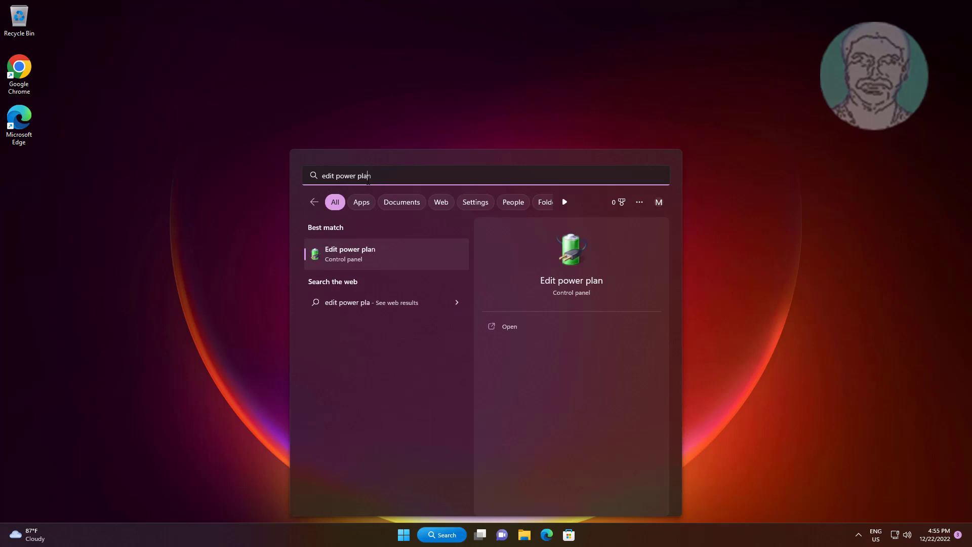
Restore the Balanced plan's advanced power settings to defaults and close the plan windows
click(365, 254)
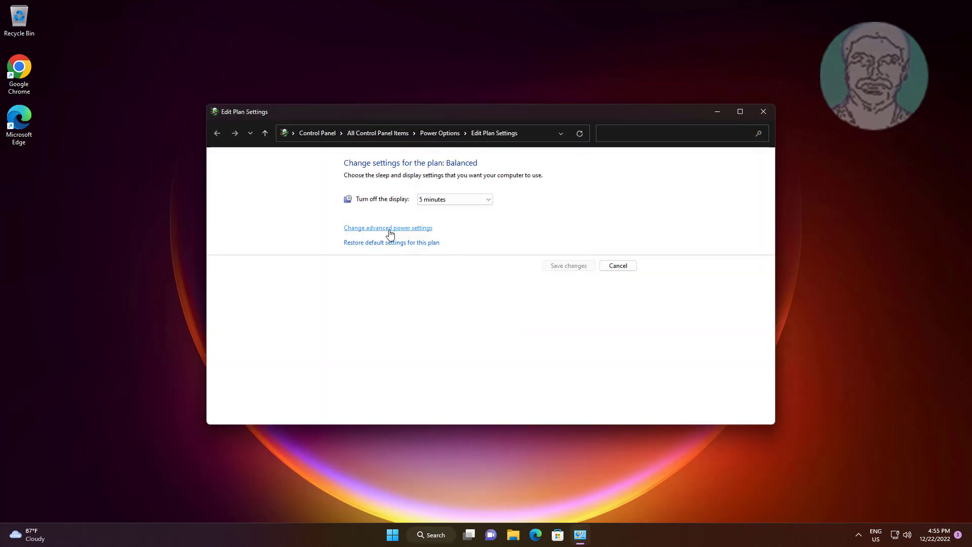
click(412, 229)
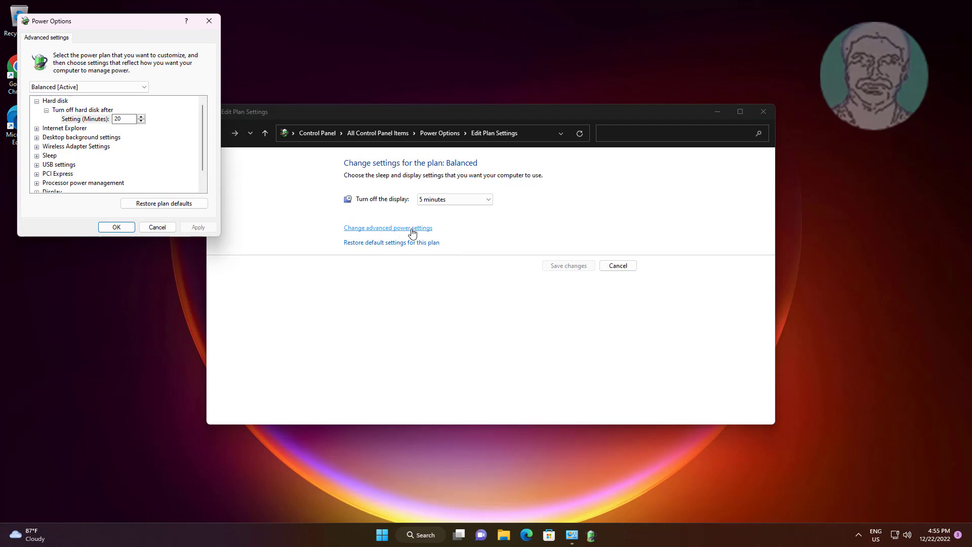
click(154, 206)
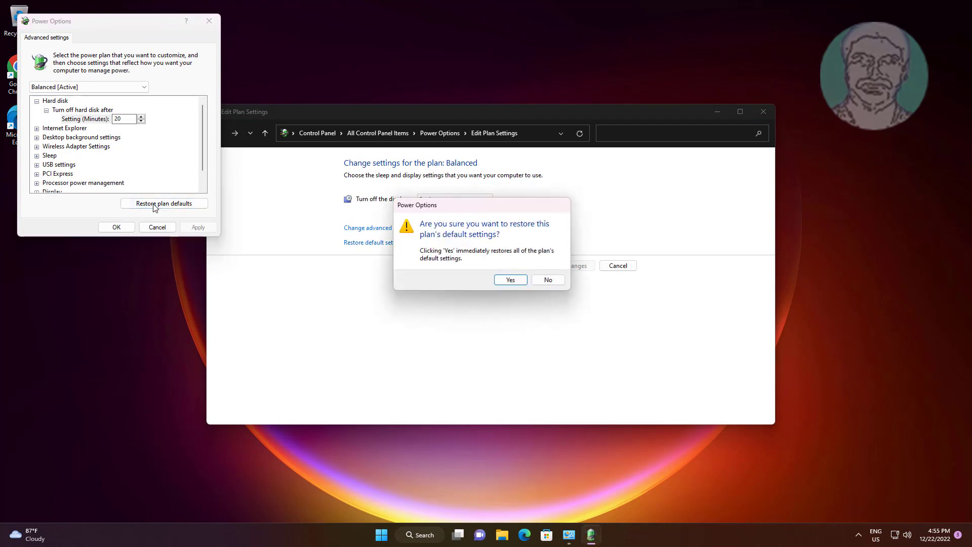
click(509, 281)
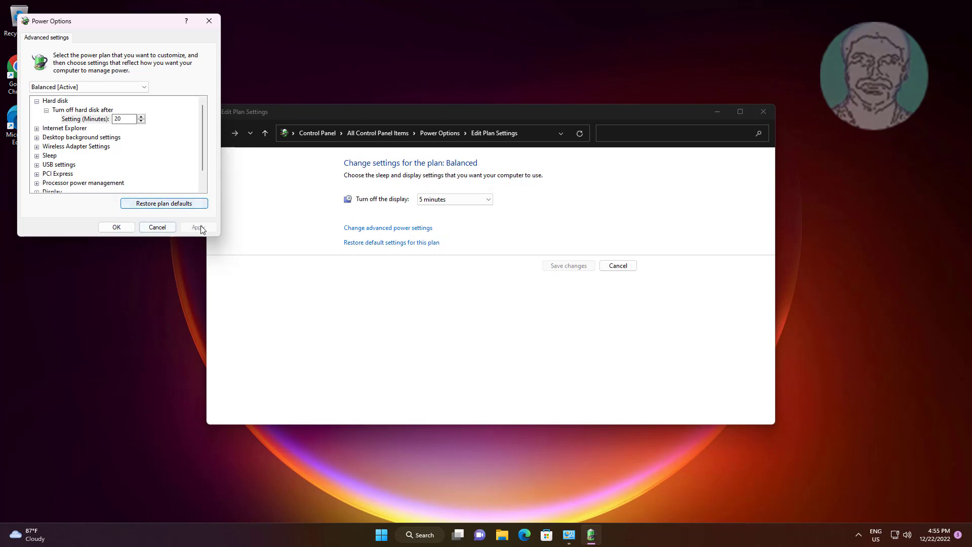
click(119, 228)
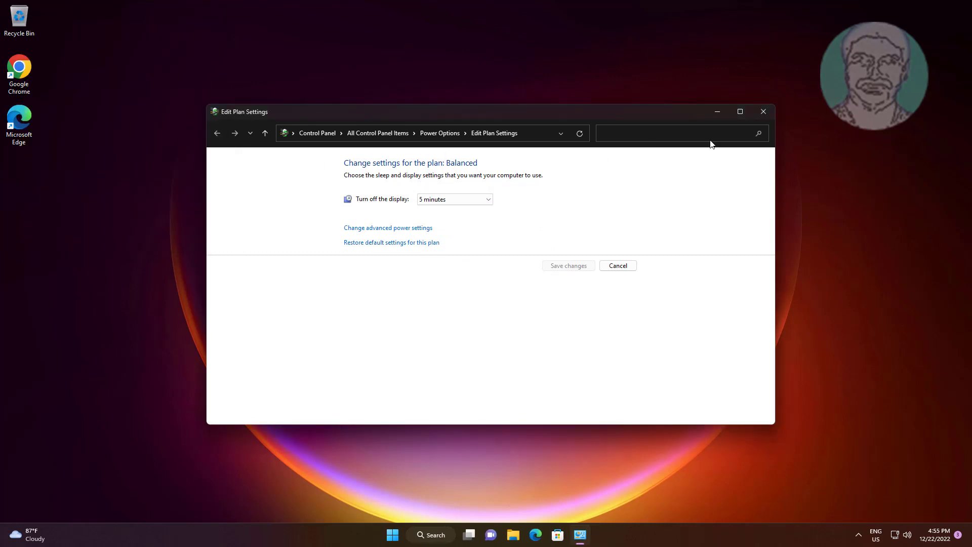
click(763, 113)
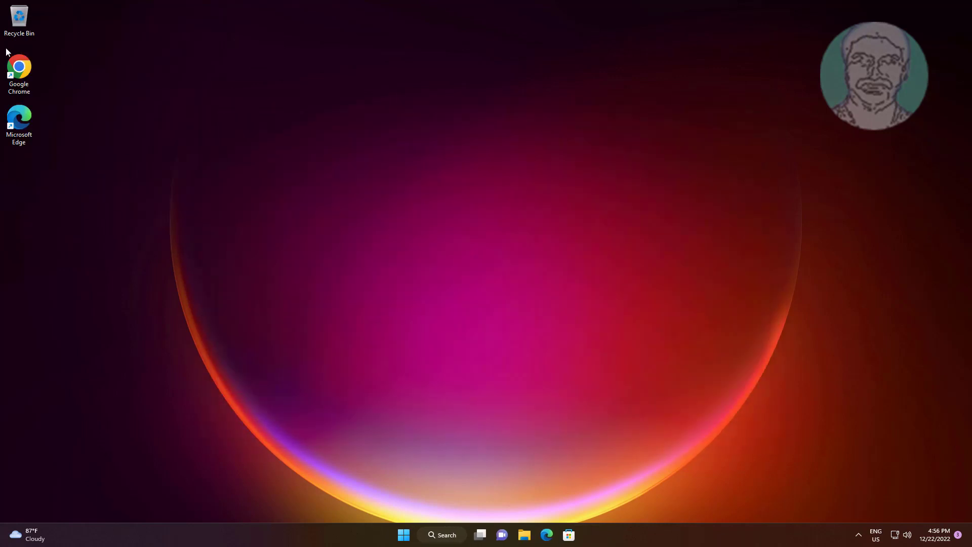
Launch Chrome and search Google for 'intel driver support assistant'
double_click(19, 68)
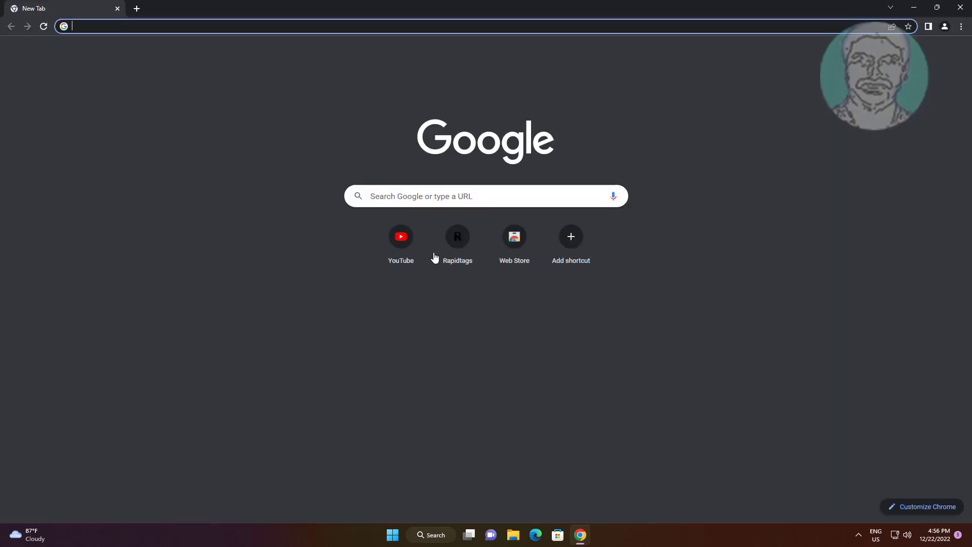
click(278, 25)
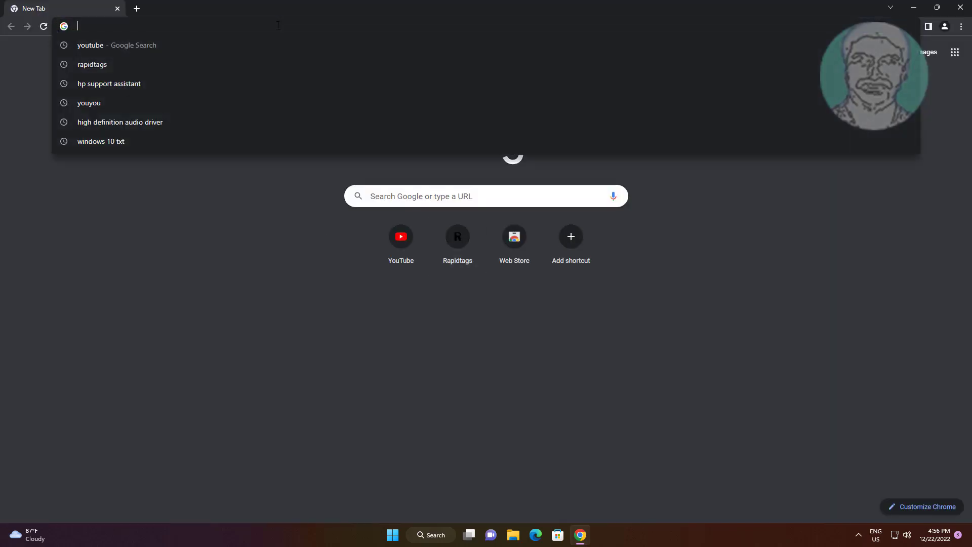
text(intel)
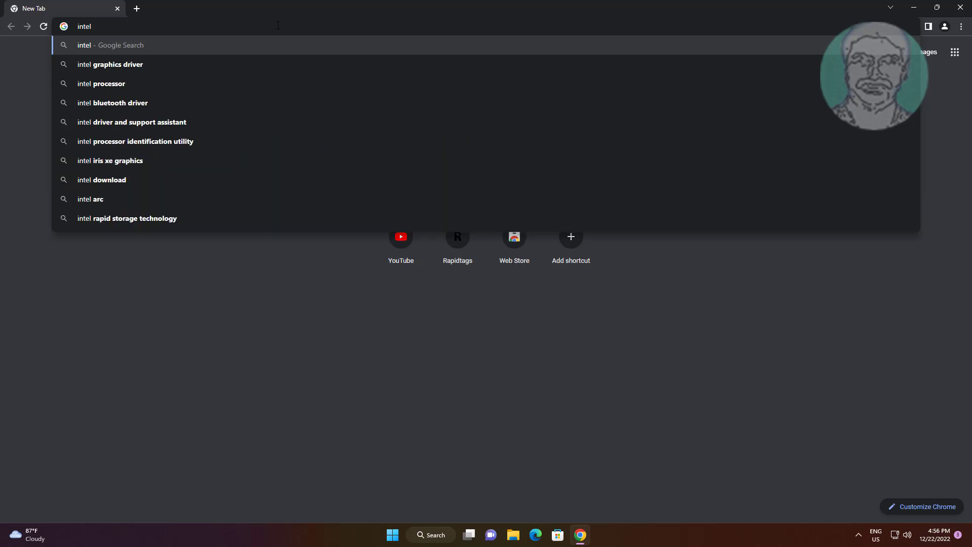
text( driver suppo)
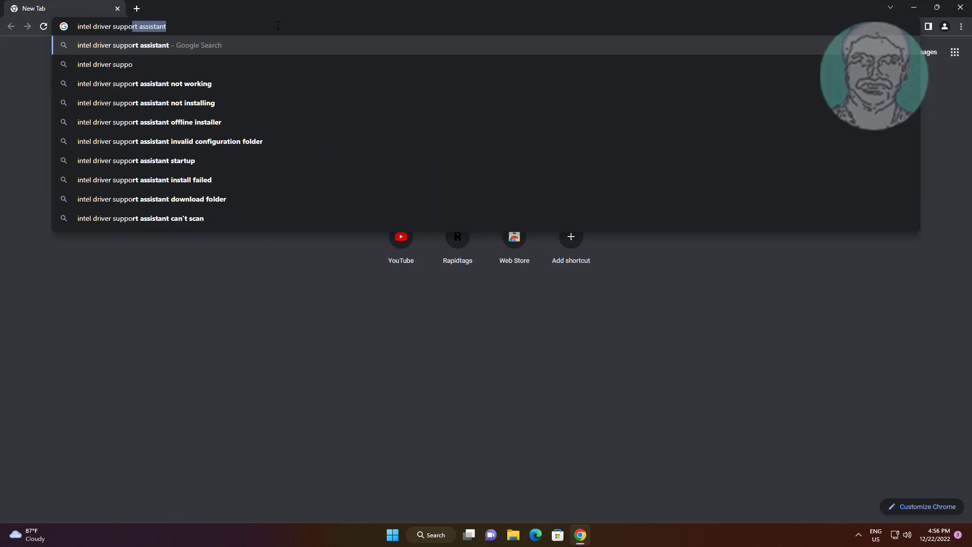
text(rt assist)
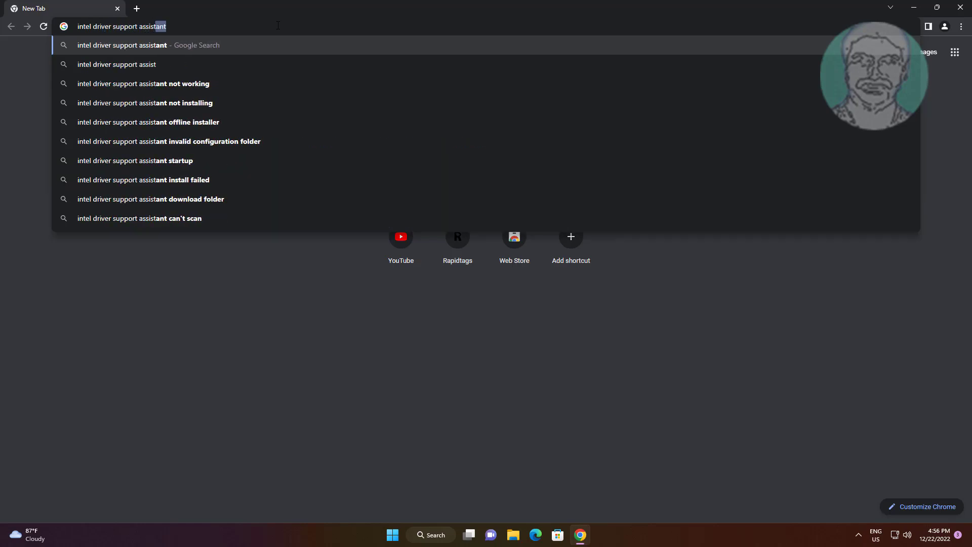
text(ant)
key(Return)
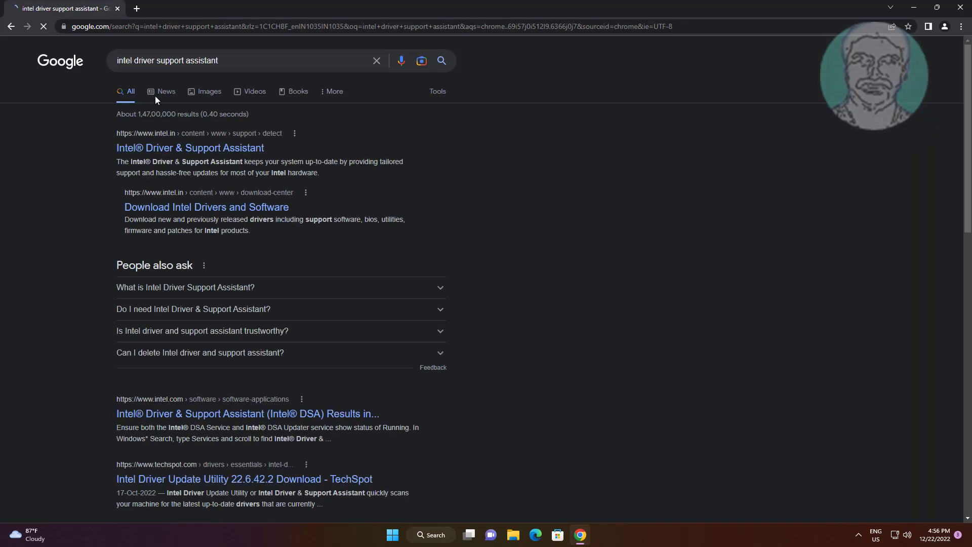
Download the Intel Driver & Support Assistant installer from Intel's page and launch it
click(239, 148)
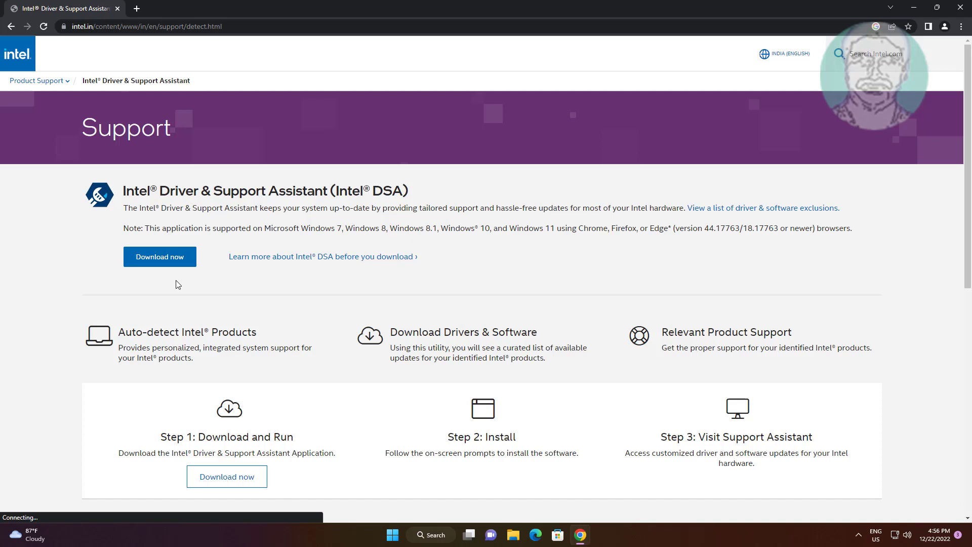
click(161, 260)
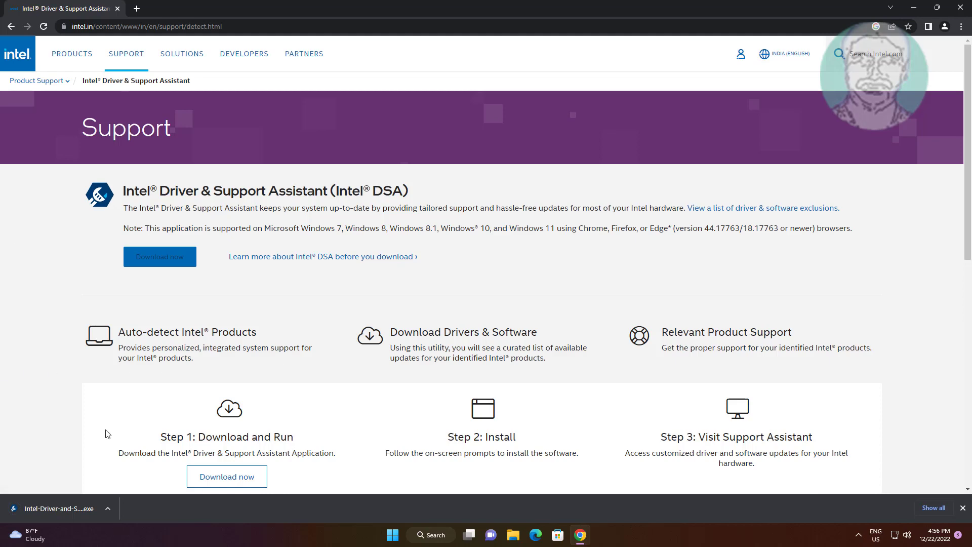
click(57, 510)
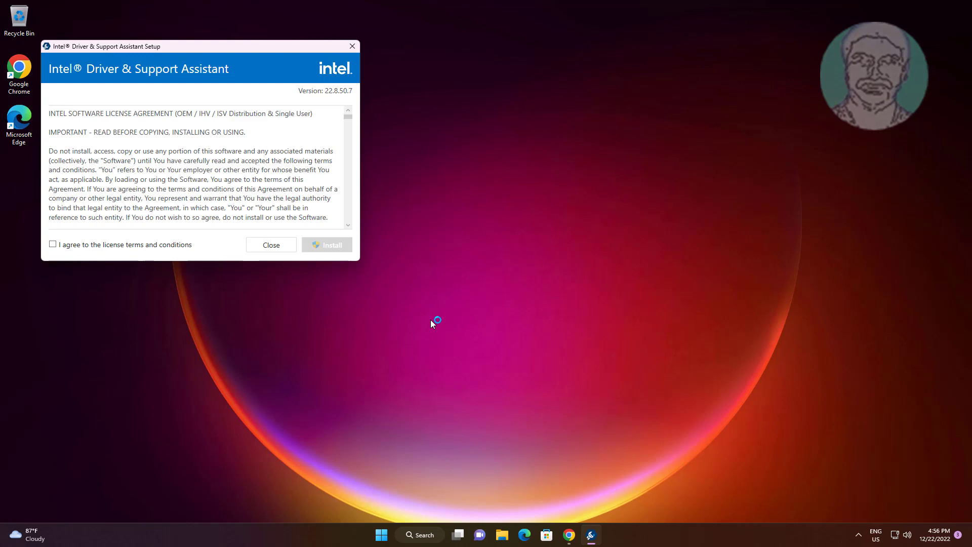
Accept the license, install Intel DSA, choose Restart, and dismiss the sign-out warning
click(88, 249)
click(332, 248)
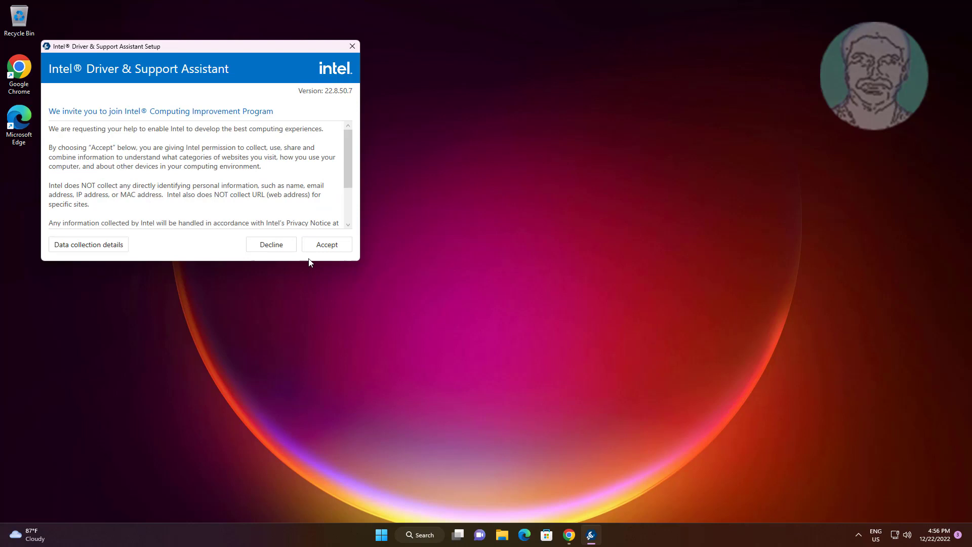
click(319, 245)
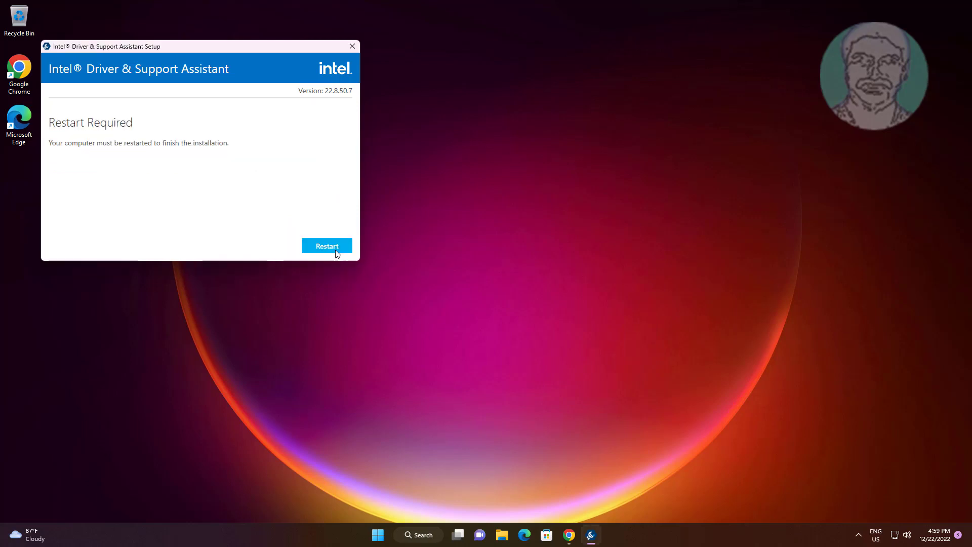
click(335, 249)
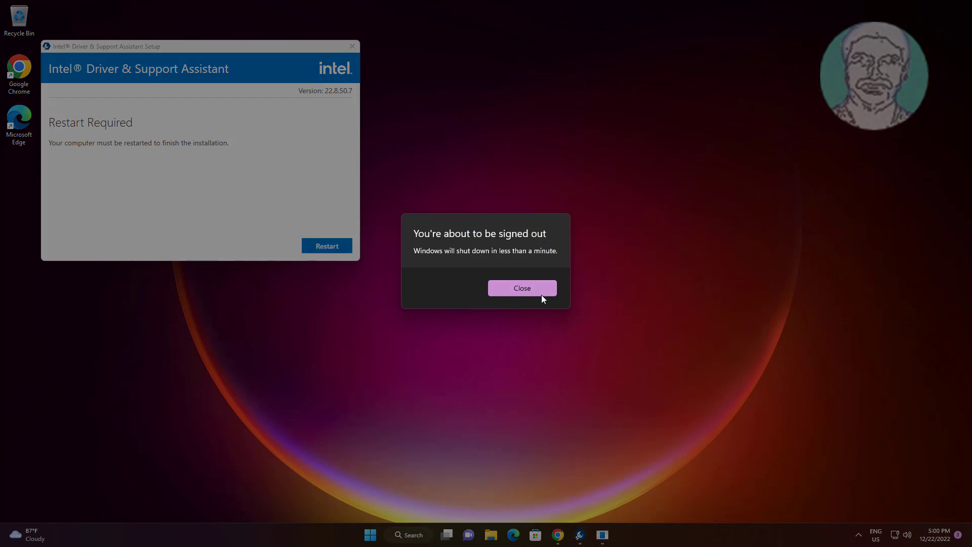
click(540, 293)
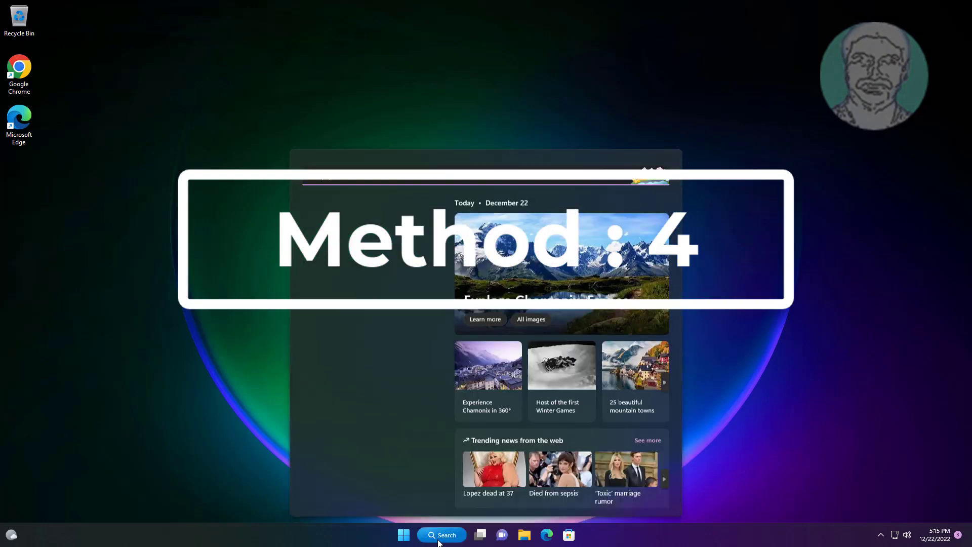
Search 'advanced system settings' and open View advanced system settings
text(advanc)
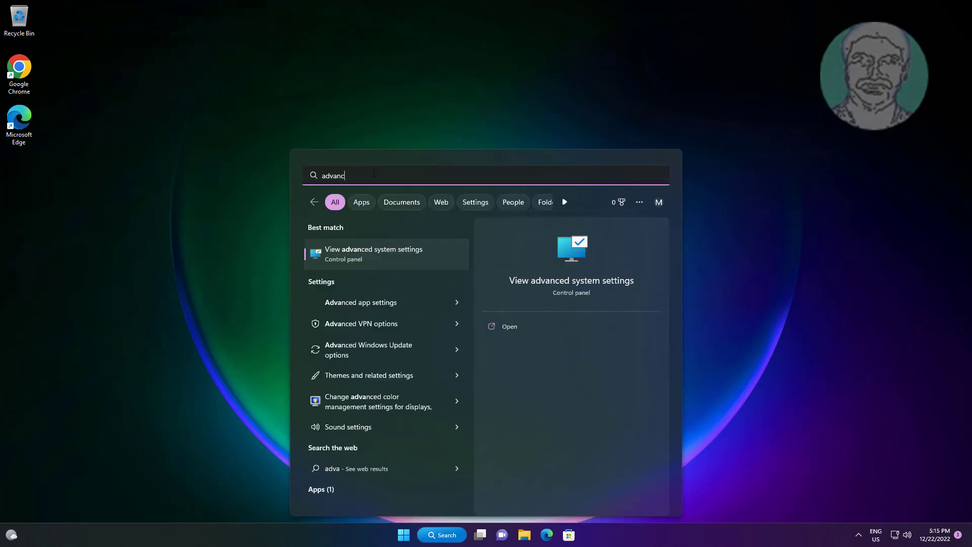
text(ed system se)
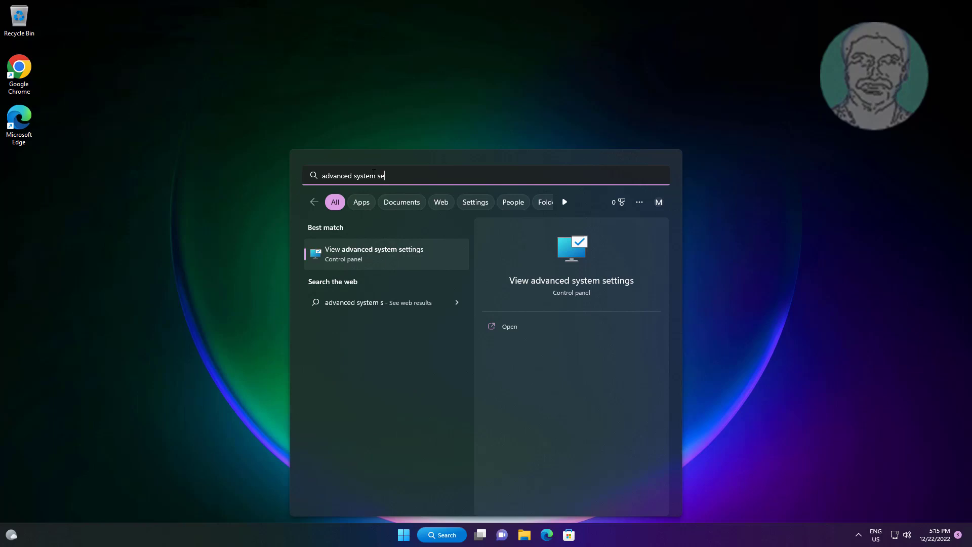
text(ttings)
click(383, 261)
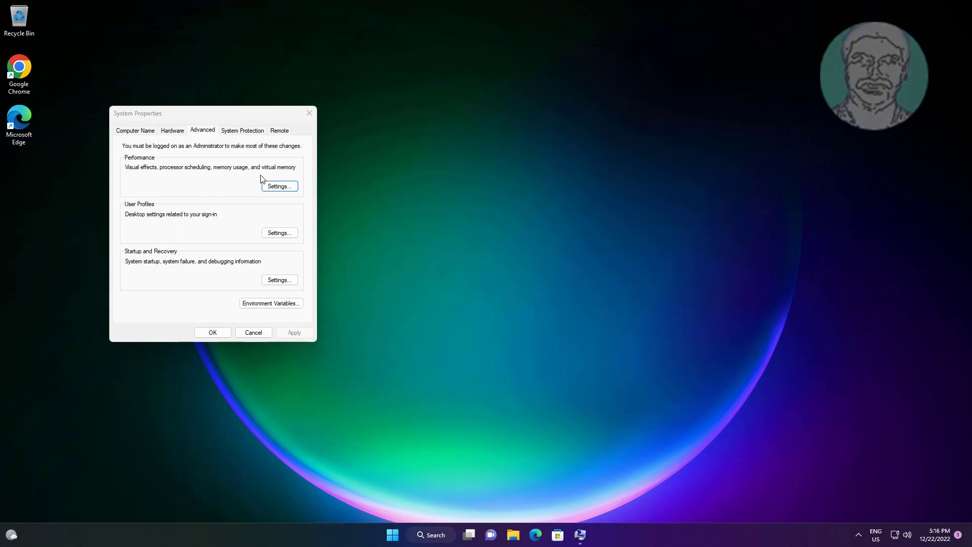
Set Performance Options to Adjust for best performance, apply it, and close System Properties
click(280, 186)
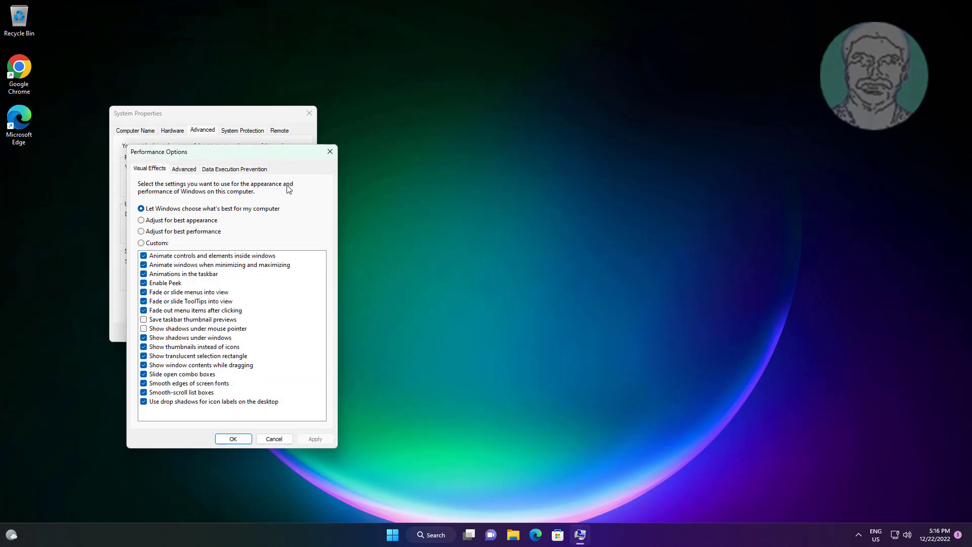
click(156, 233)
click(314, 437)
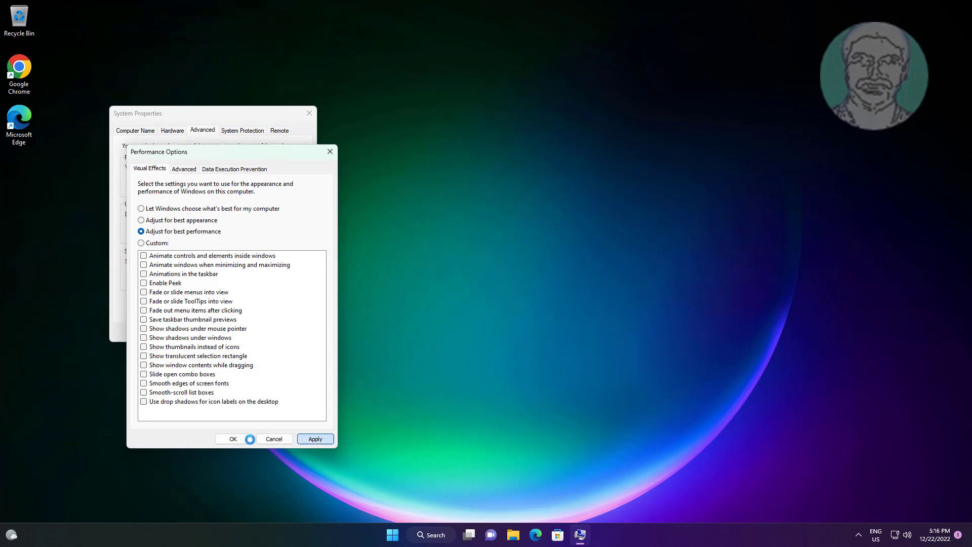
click(238, 440)
click(228, 332)
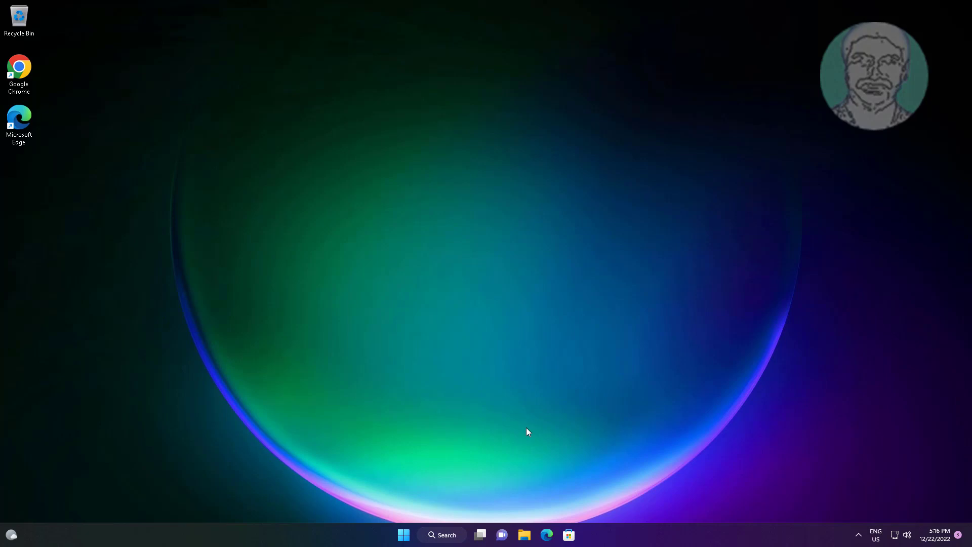
Search 'cmd' and run Command Prompt as administrator, approving the UAC prompt
click(448, 537)
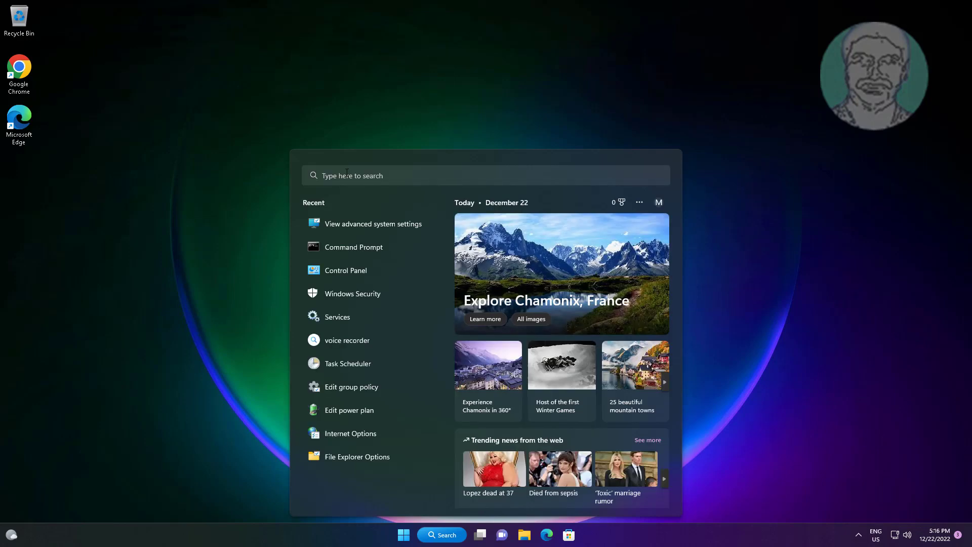
text(cmd)
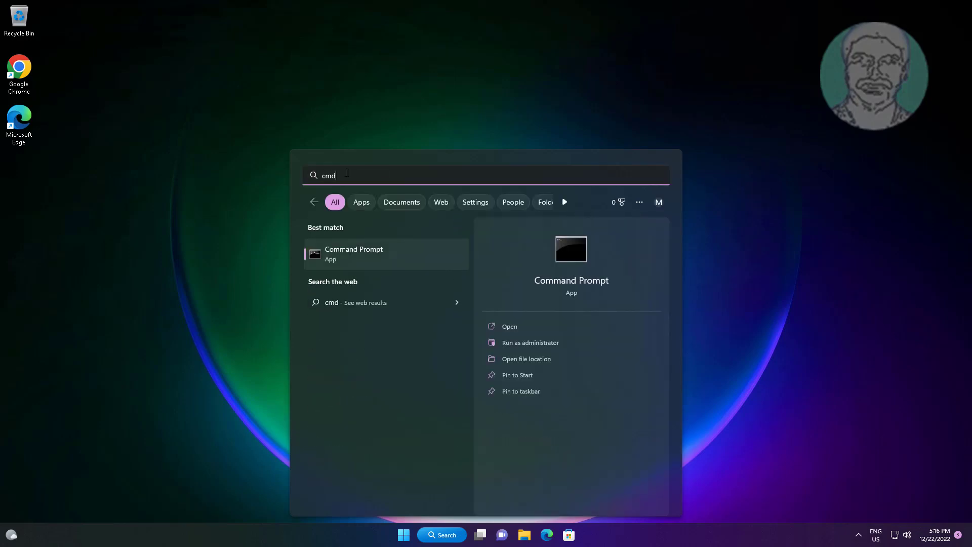
right_click(361, 258)
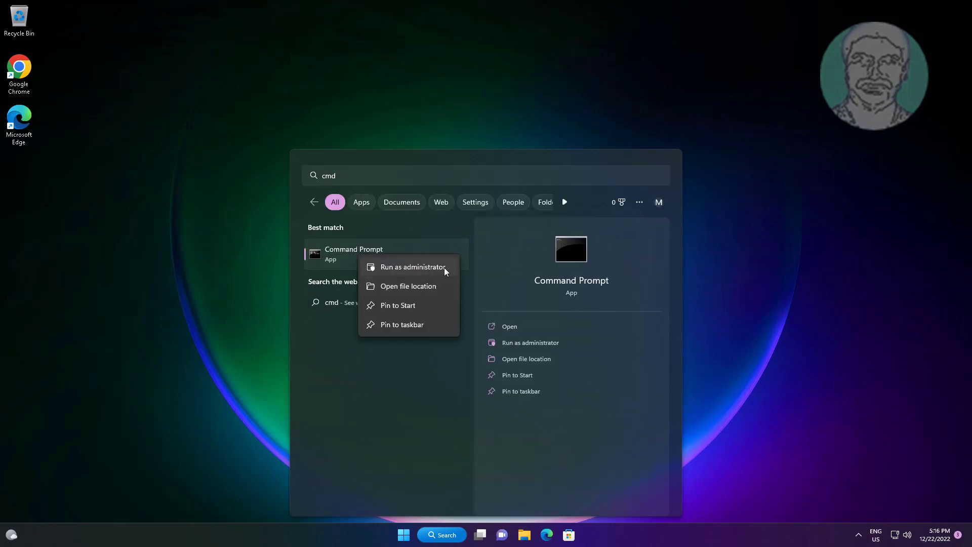
click(445, 267)
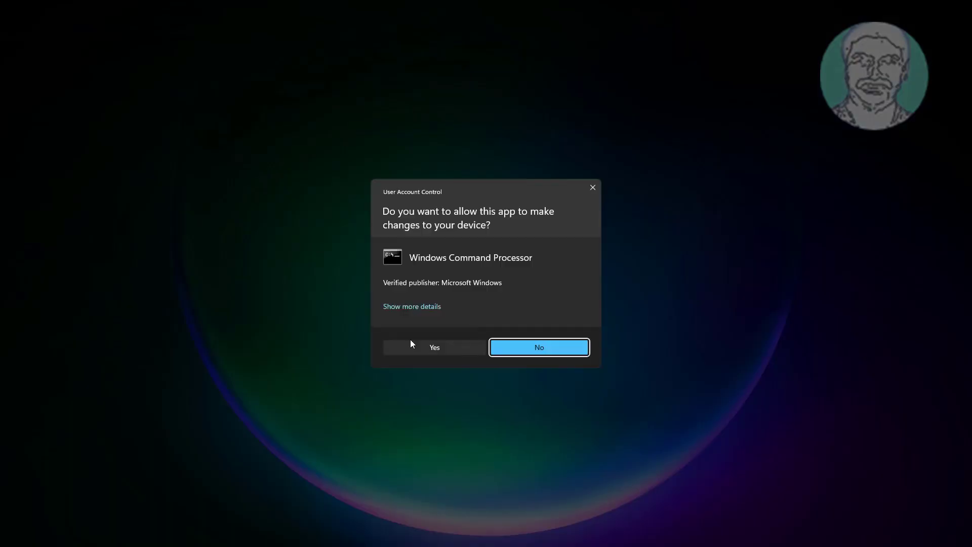
click(448, 354)
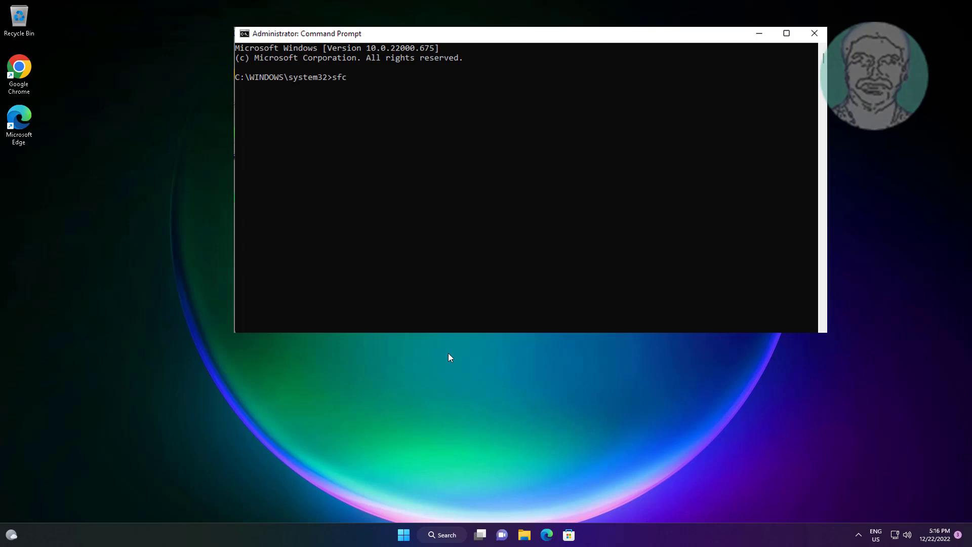
Run sfc /scannow and let it find and repair the corrupt system files
text(sfc /scannow)
key(Return)
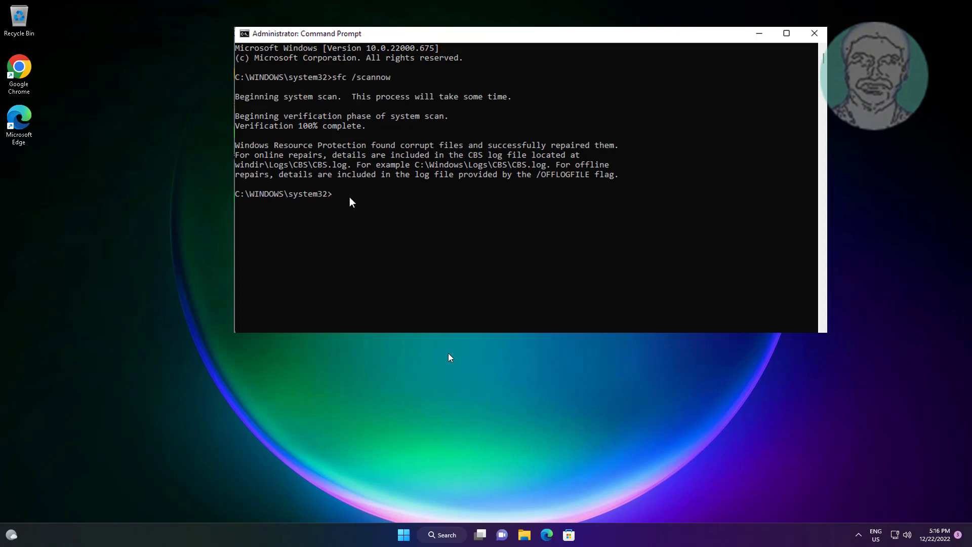
click(349, 194)
key(Escape)
Run dism /online /cleanup-image /restorehealth until it succeeds, then exit the console
text(dism /online /cleanu)
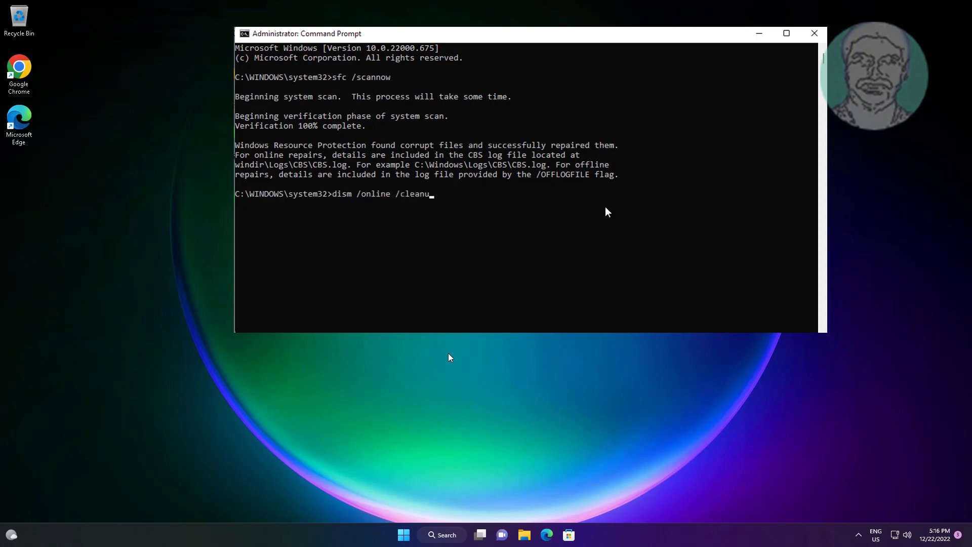
text(p-image /restorehealth)
key(Return)
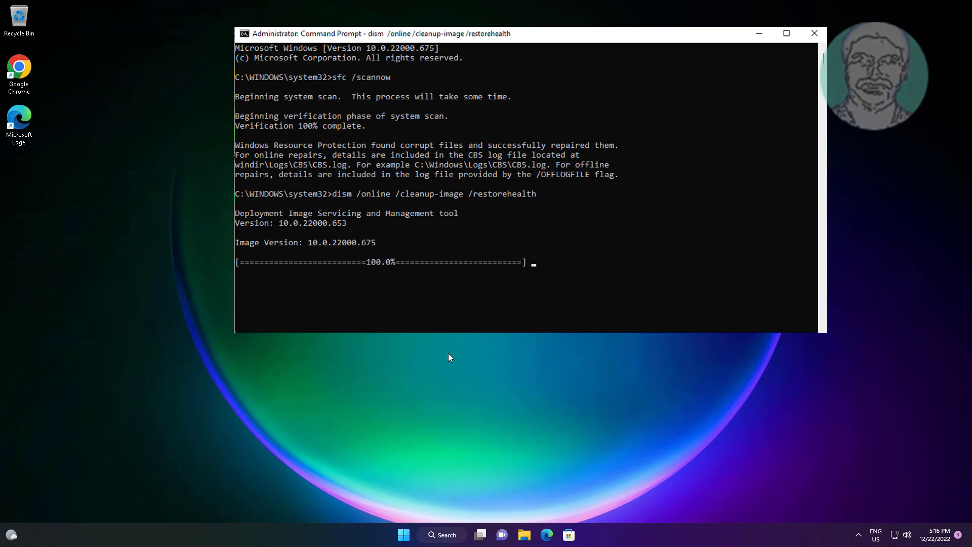
click(374, 304)
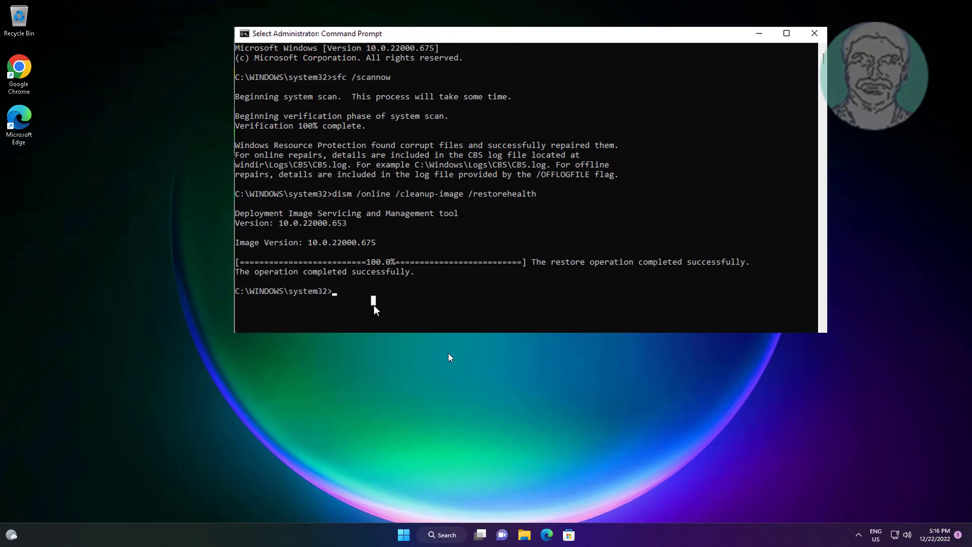
text(exit)
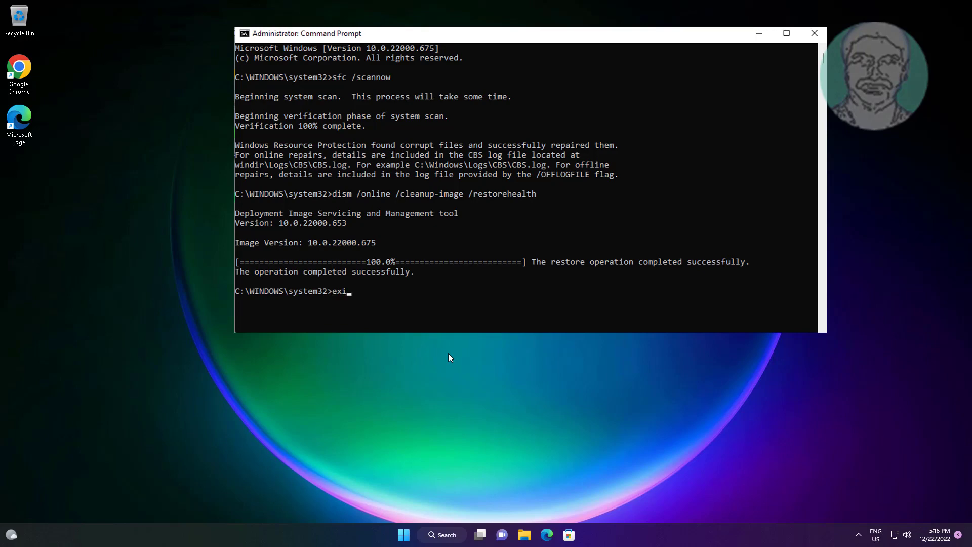
key(Return)
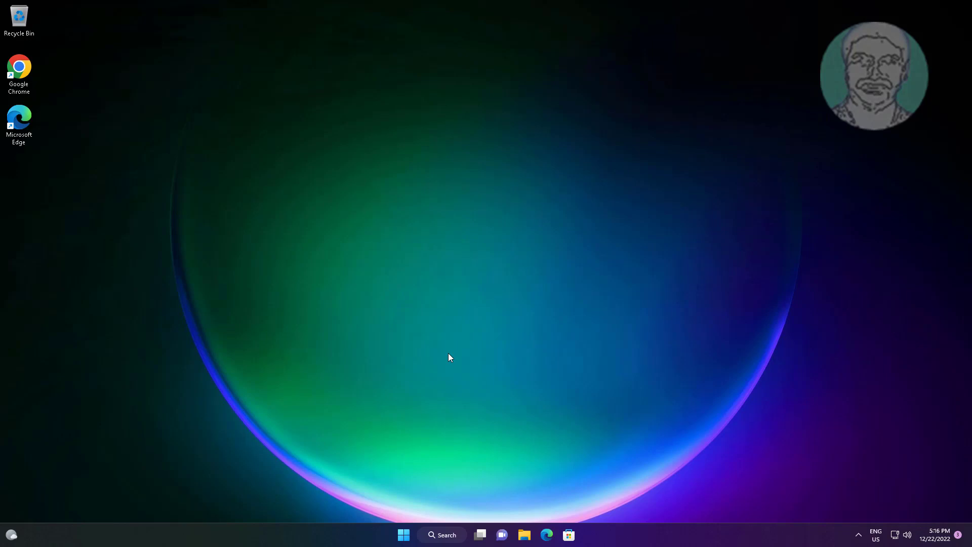
Bring up the Start menu's power options to restart the PC
click(403, 535)
click(613, 499)
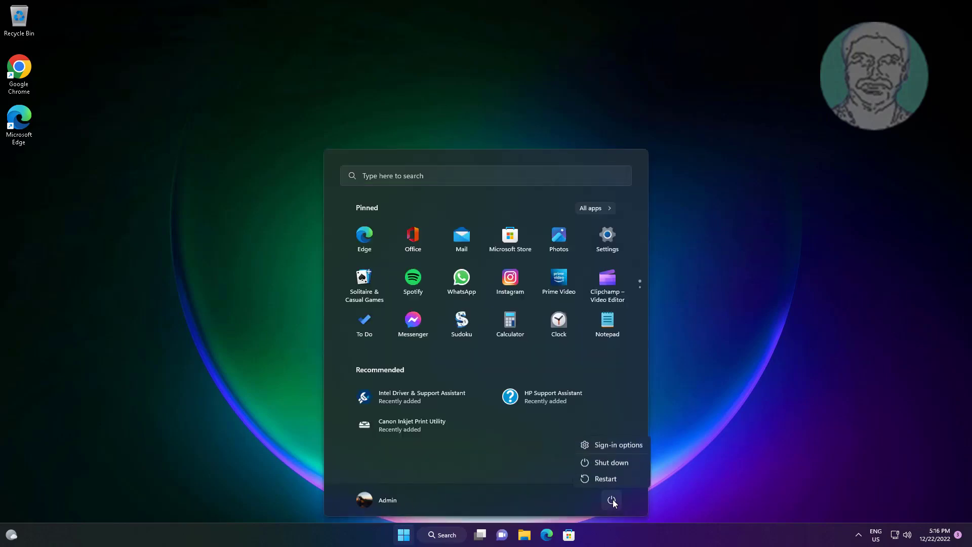